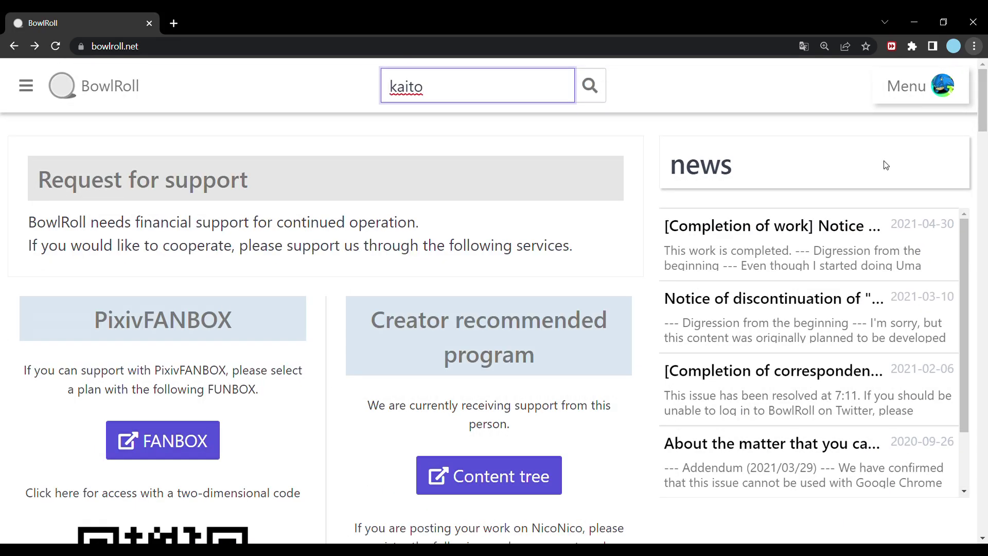
Step: Go from the kaito search results to the MMD Kite Gakuran ★ Parker file page
left_click(592, 203)
scroll(613, 296, "down", 1)
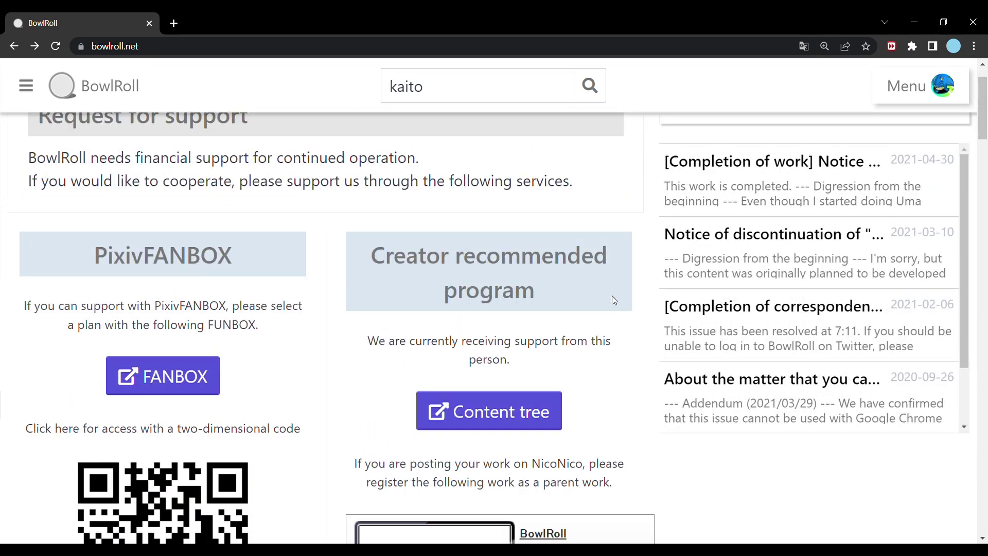
scroll(613, 296, "up", 1)
left_click(473, 91)
key("ctrl+a")
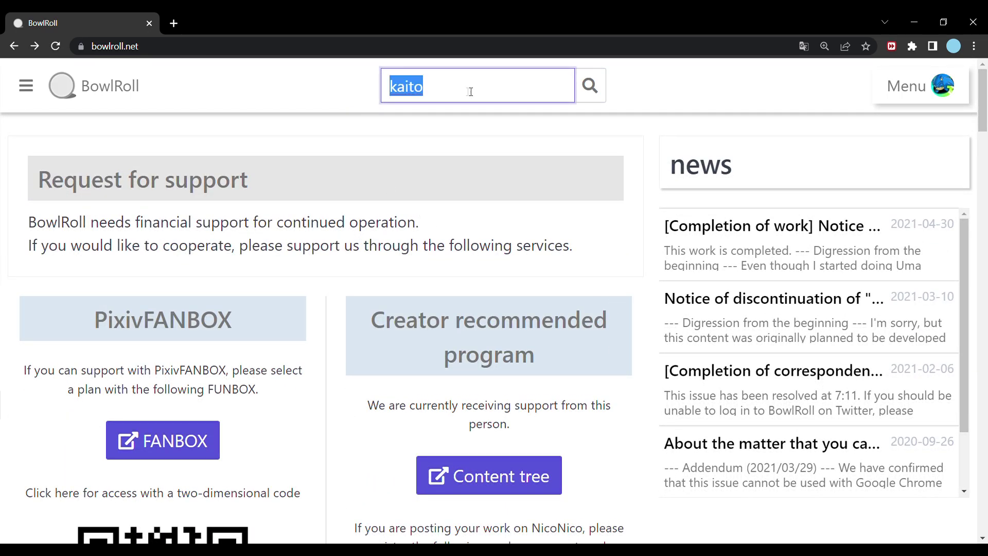
left_click(495, 91)
key("alt+Right")
Step: Download Strolling Kaito (2).zip from the bottom of the file page
scroll(477, 246, "down", 1)
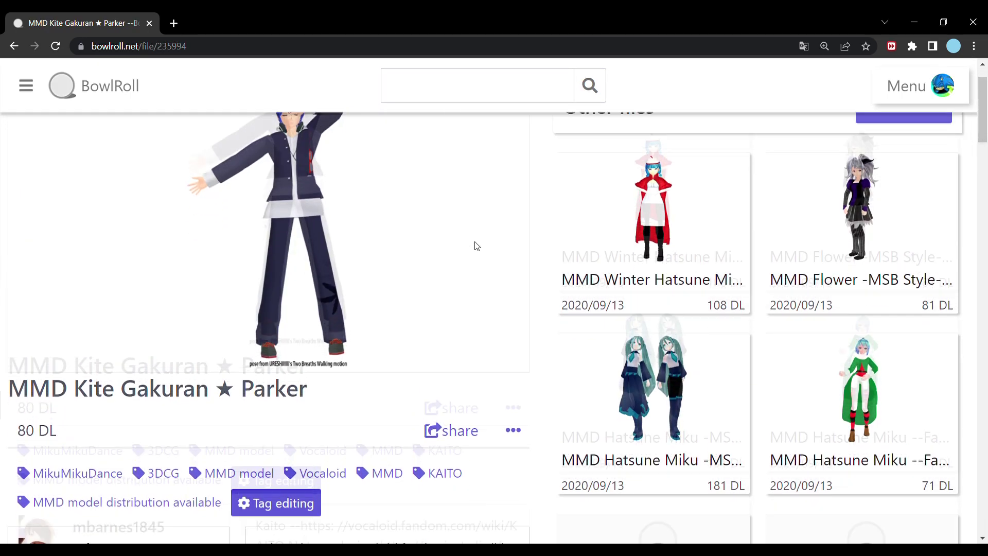
scroll(478, 246, "down", 6)
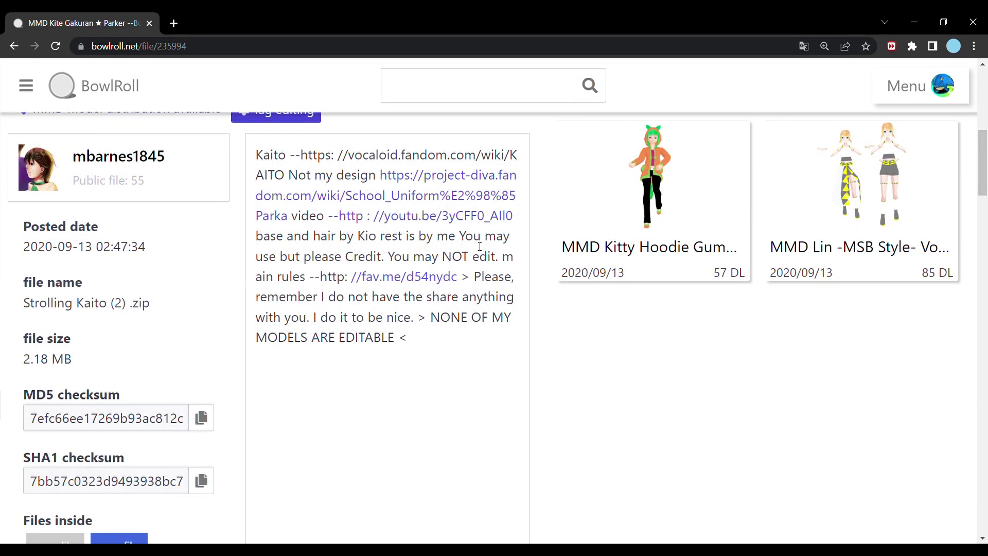
scroll(479, 246, "down", 4)
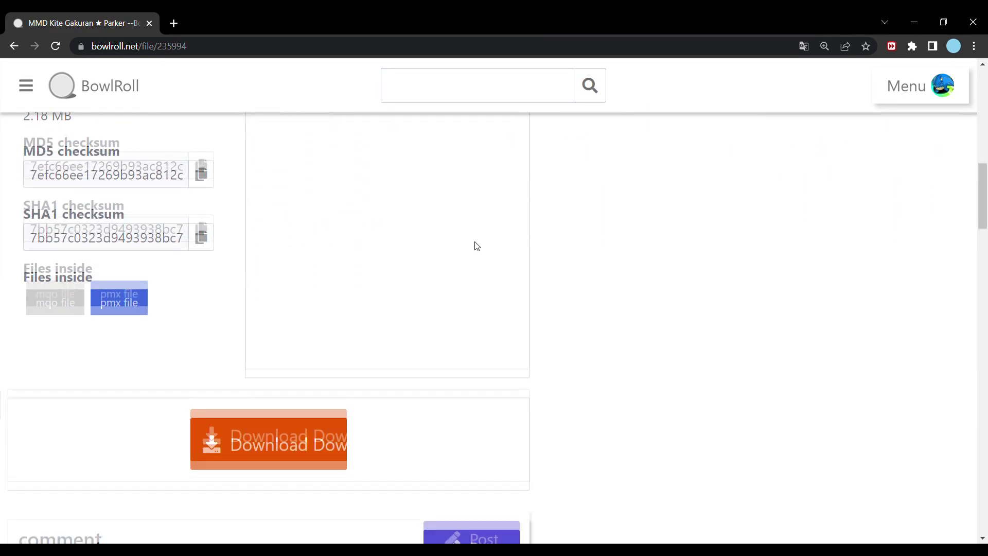
scroll(477, 246, "down", 3)
left_click(283, 289)
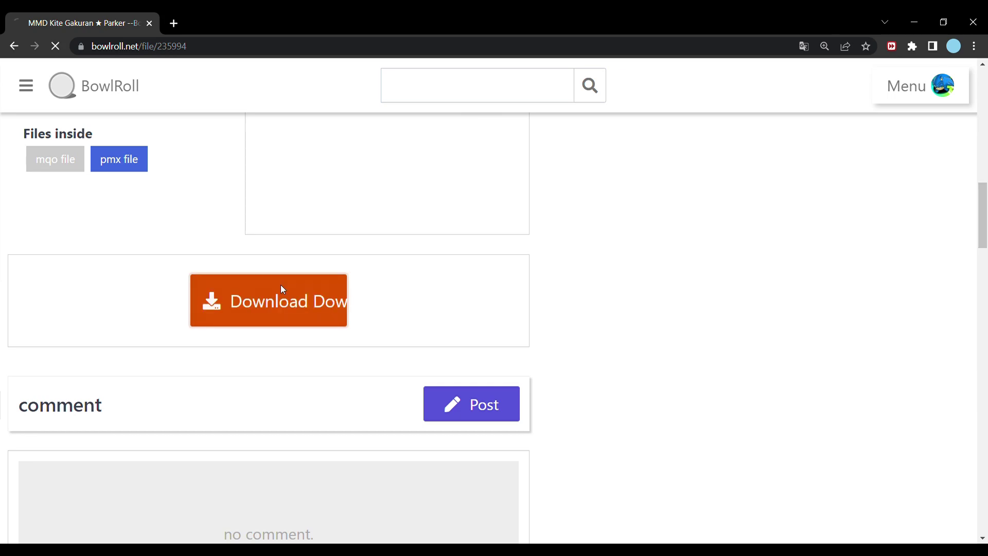
scroll(451, 280, "up", 5)
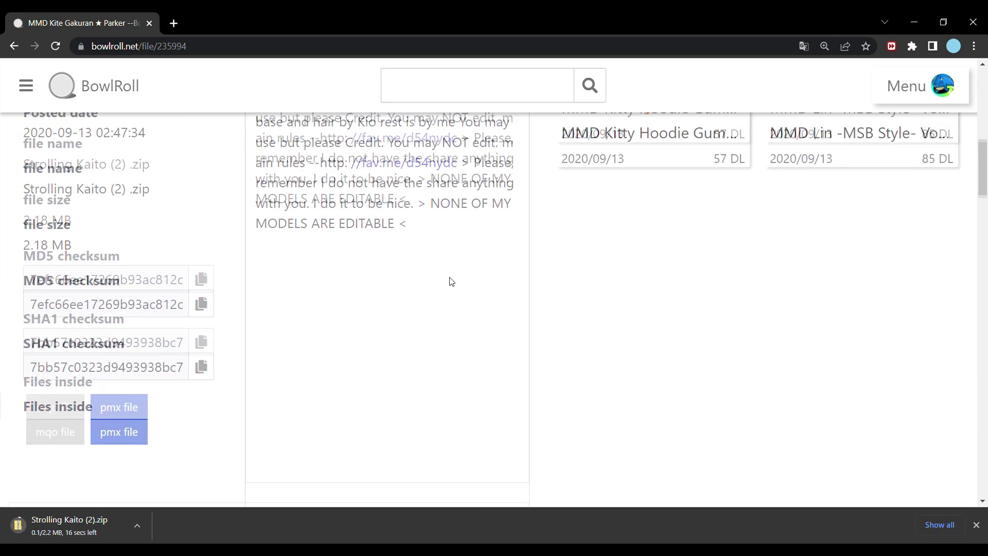
scroll(452, 281, "up", 3)
scroll(452, 281, "down", 1)
scroll(451, 281, "up", 1)
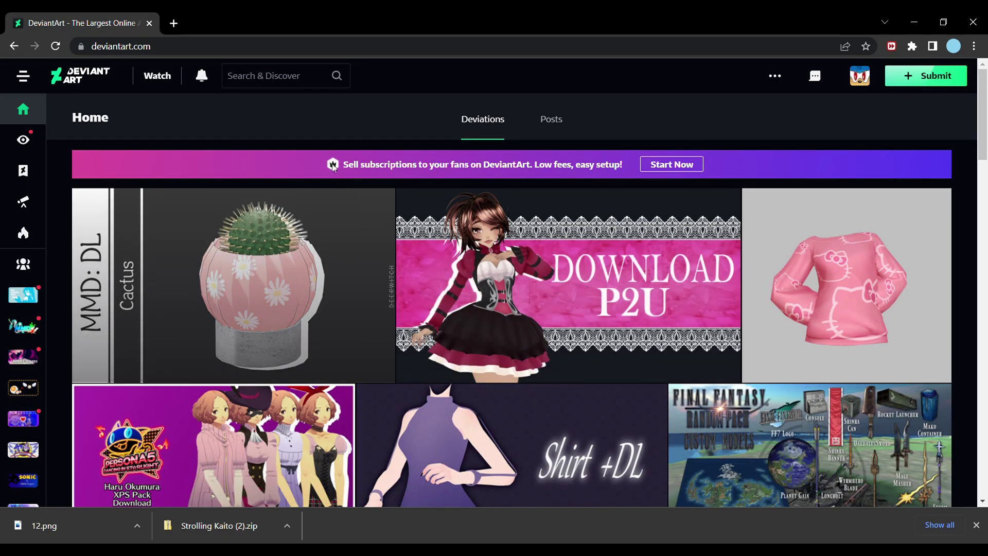
Step: Start a new site search on the DeviantArt home page
left_click(268, 76)
Step: Search DeviantArt for 'mmd sonic' and browse the results
type("mmd so")
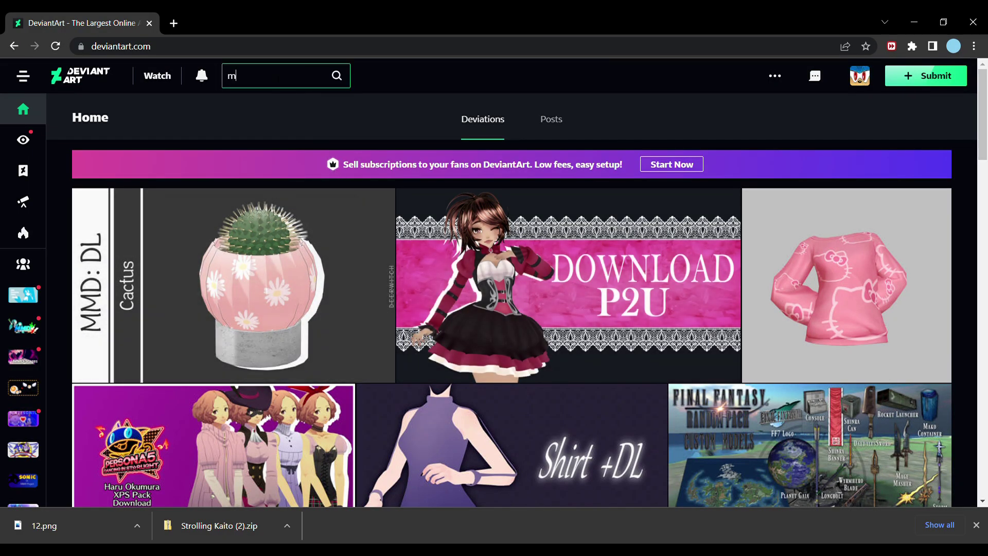
type("nic")
key("Return")
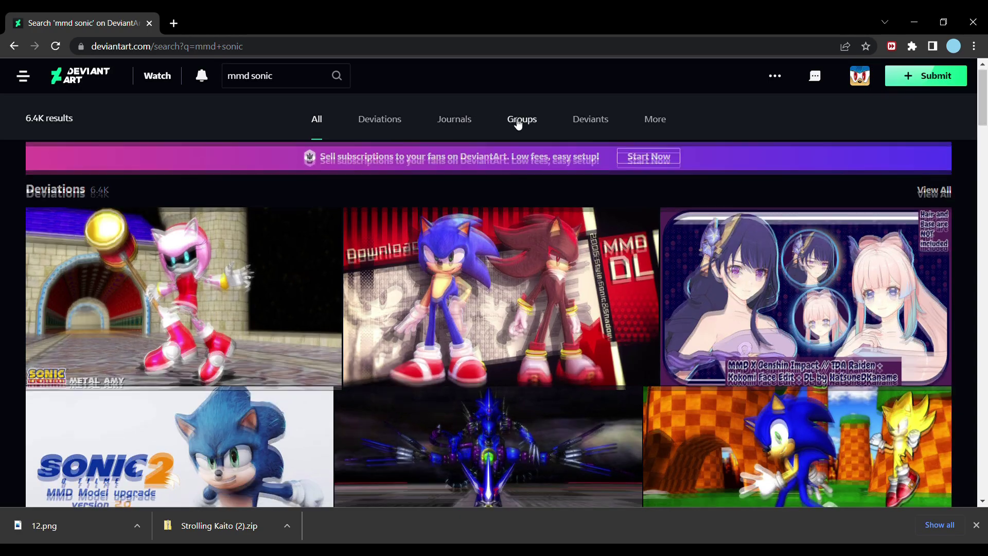
scroll(435, 207, "down", 6)
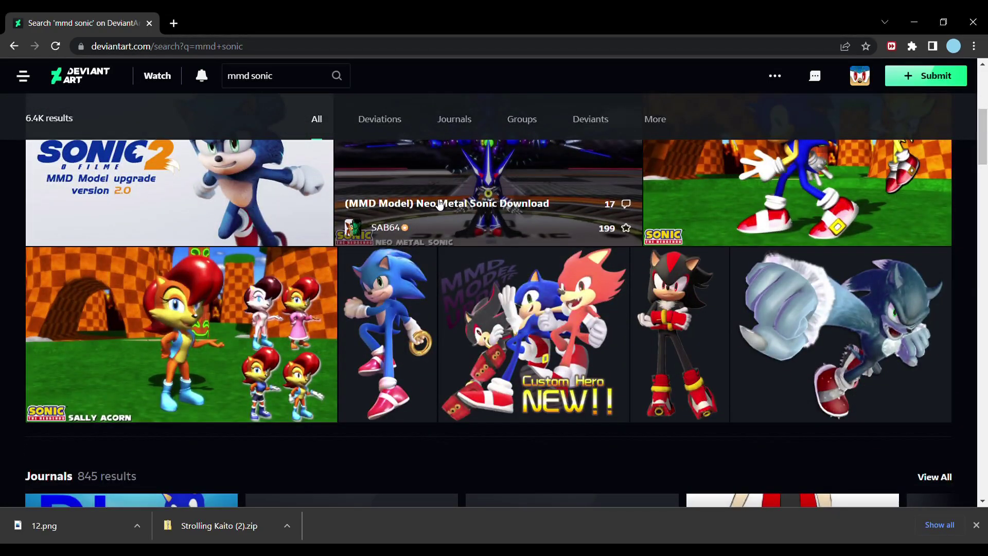
scroll(435, 207, "down", 1)
scroll(437, 204, "down", 4)
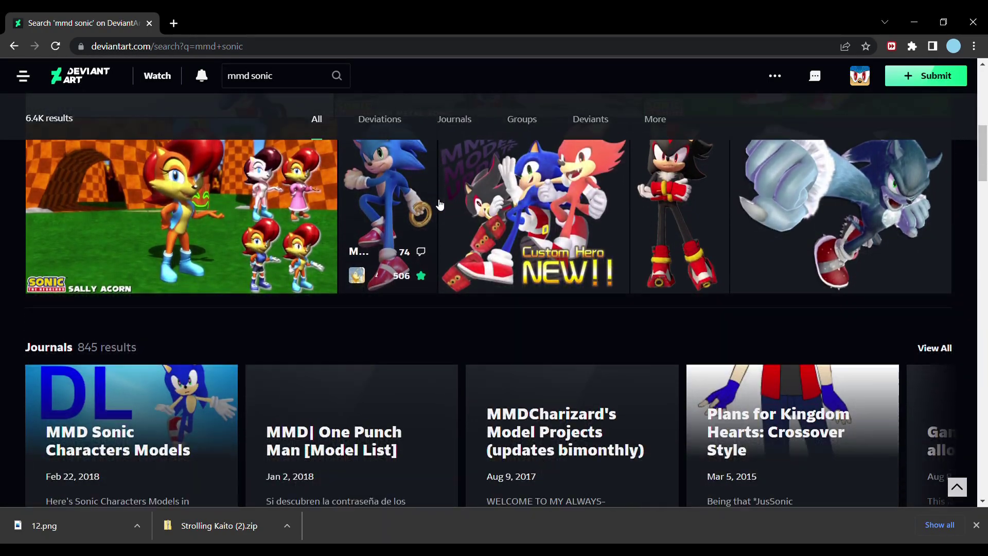
scroll(437, 205, "up", 4)
Step: Keep MMD Movie Sonic 2.0 in a new tab and open the Silver the Hedgehog page
middle_click(437, 204)
left_click(671, 283)
scroll(672, 283, "down", 5)
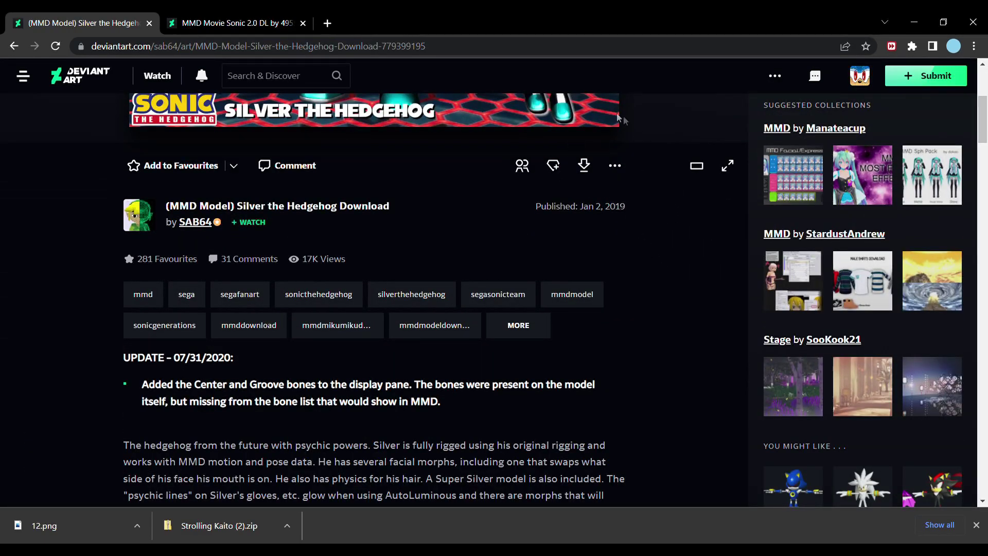
Step: Download the Silver the Hedgehog model from its page
left_click(587, 170)
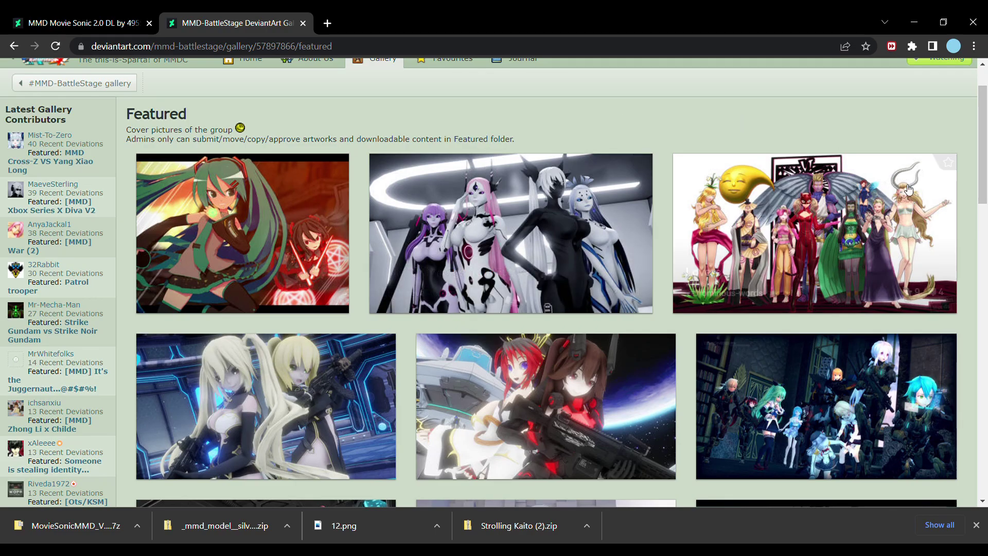
Step: Scroll down through the MMD-BattleStage Featured gallery using the scrollbar
left_click_drag(987, 140, 987, 413)
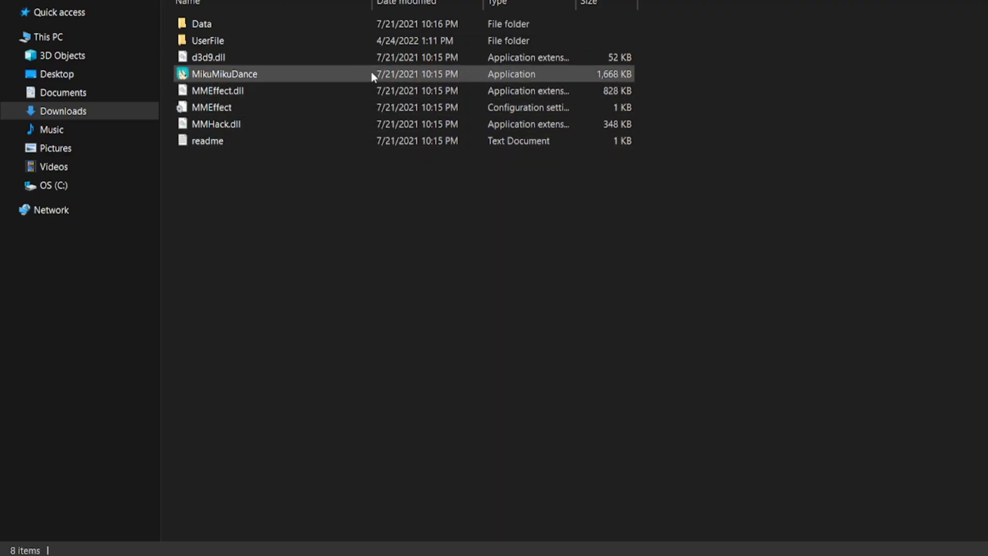
Step: Launch MikuMikuDance.exe and begin choosing a model file to load
left_click(374, 76)
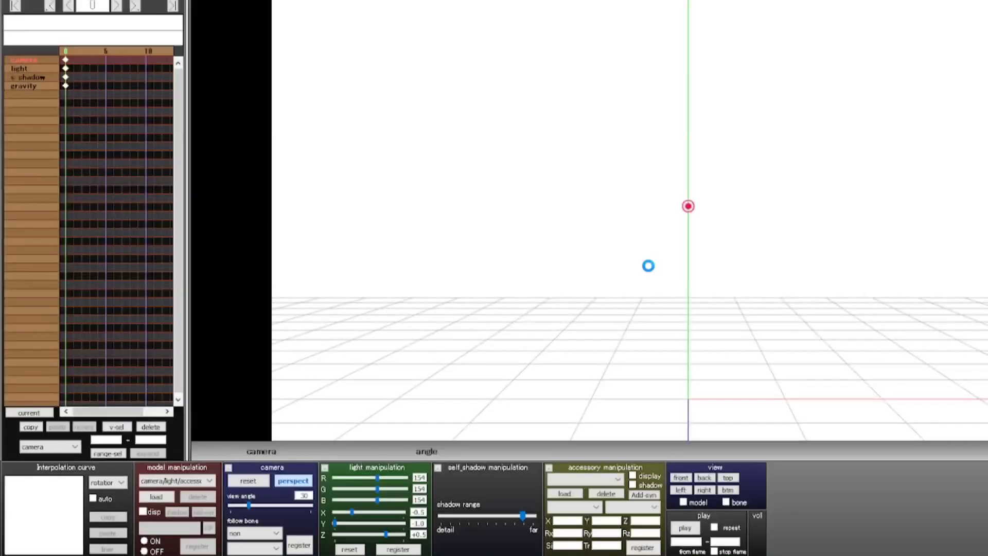
left_click(156, 497)
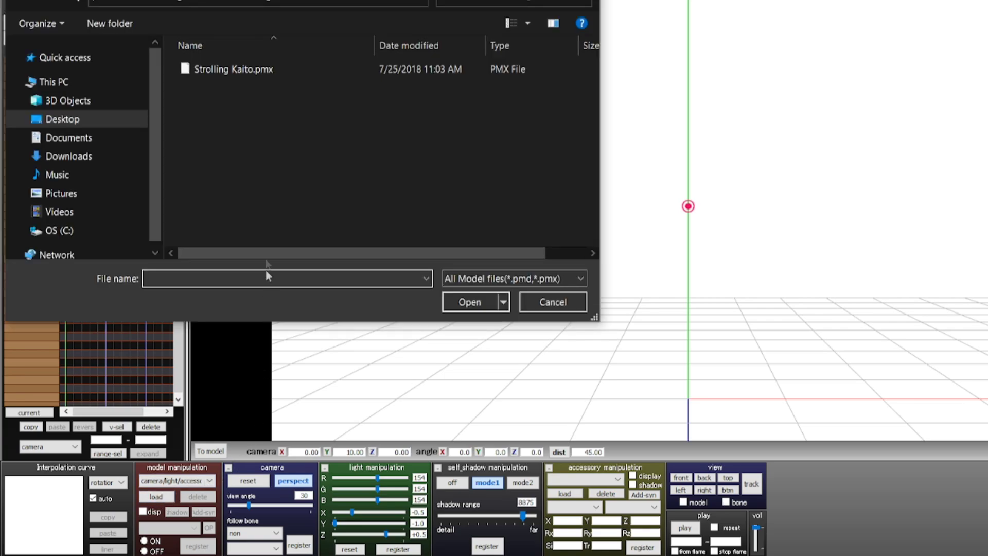
Step: Load Strolling Kaito.pmx from the Desktop and dismiss its model information notice
left_click(257, 75)
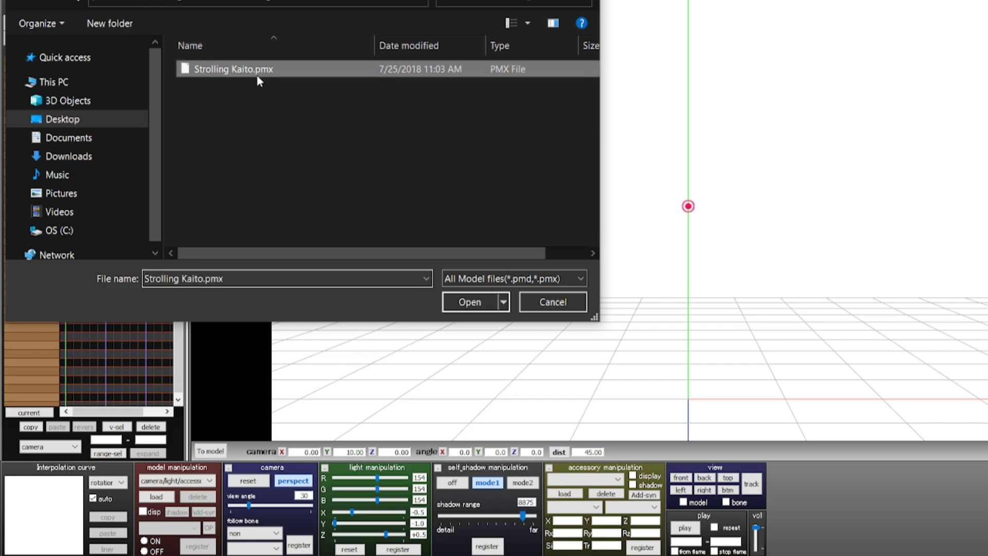
left_click(464, 302)
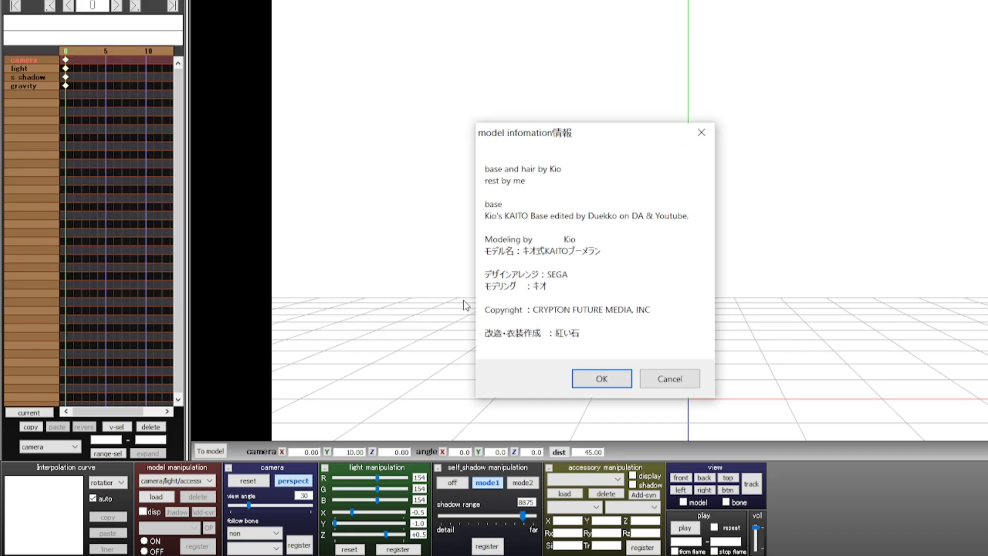
left_click(602, 379)
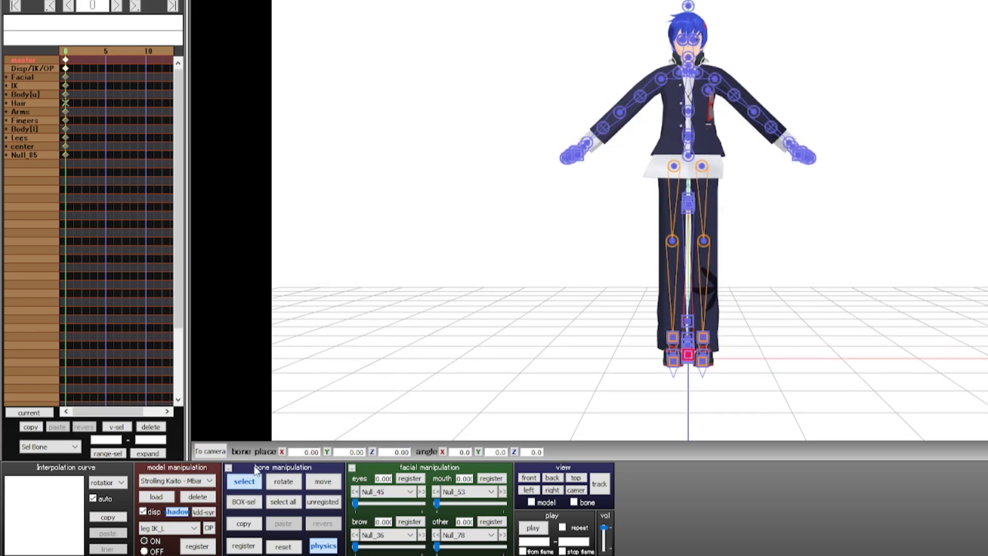
Step: Hide Kaito's bone markers, then orbit behind and in front of him and zoom in
left_click(239, 484)
right_click_drag(608, 265, 467, 289)
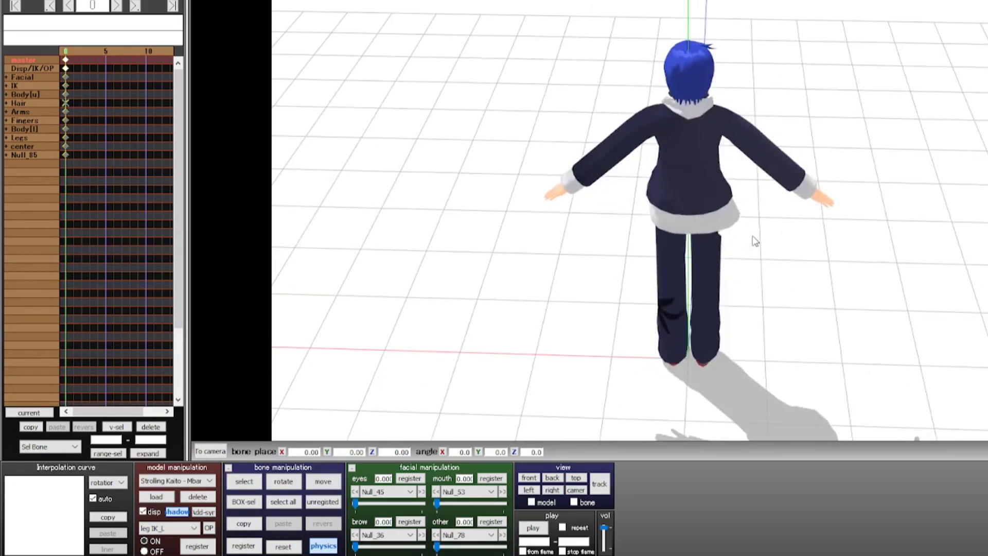
right_click_drag(755, 242, 613, 209)
scroll(563, 203, "up", 5)
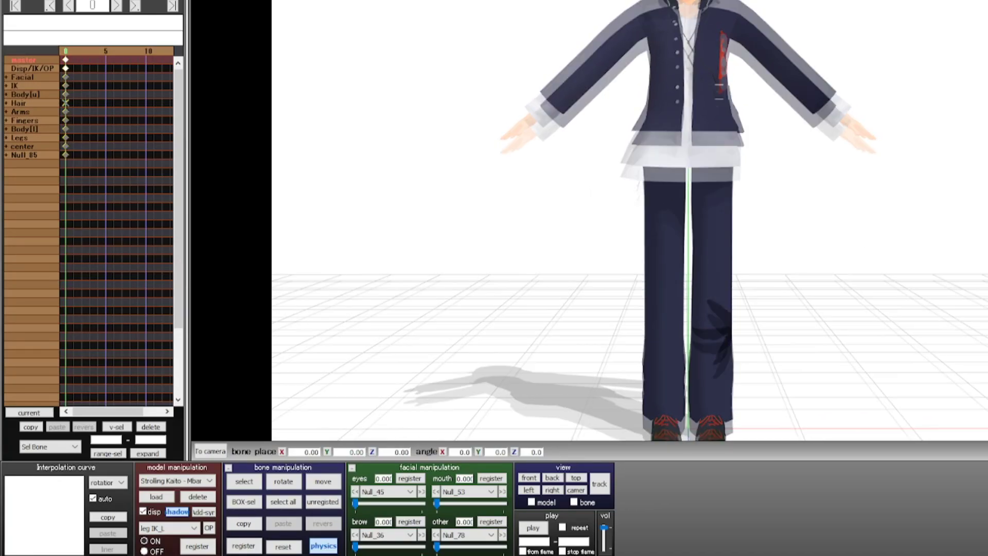